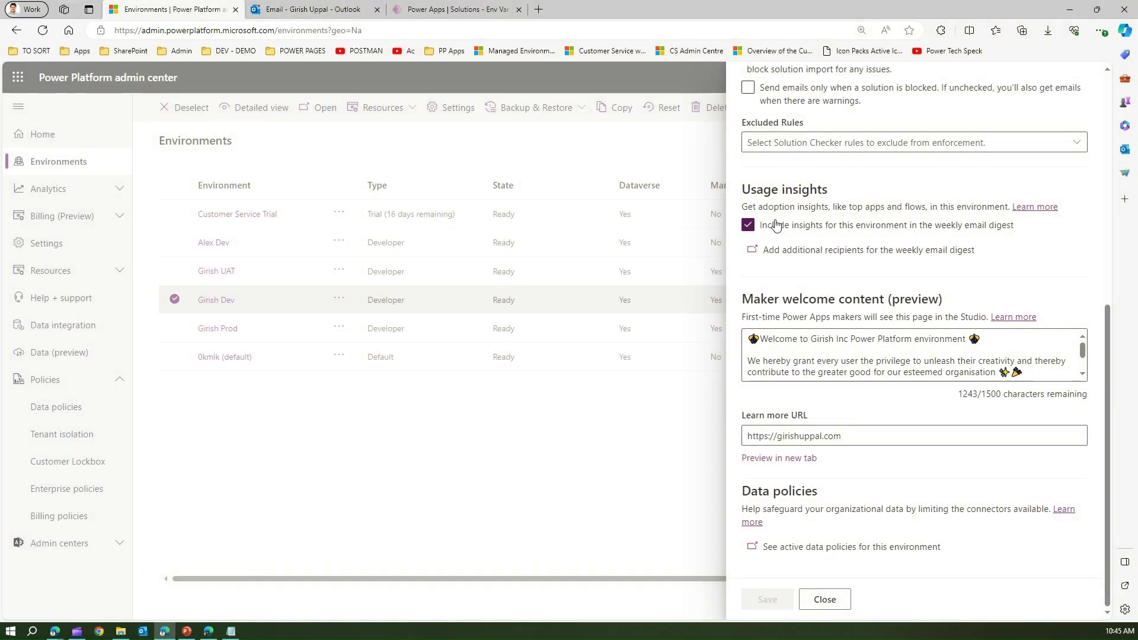
Step: Open the weekly email digest's additional recipients settings, read the tenant-level description, and leave without making changes
click(790, 250)
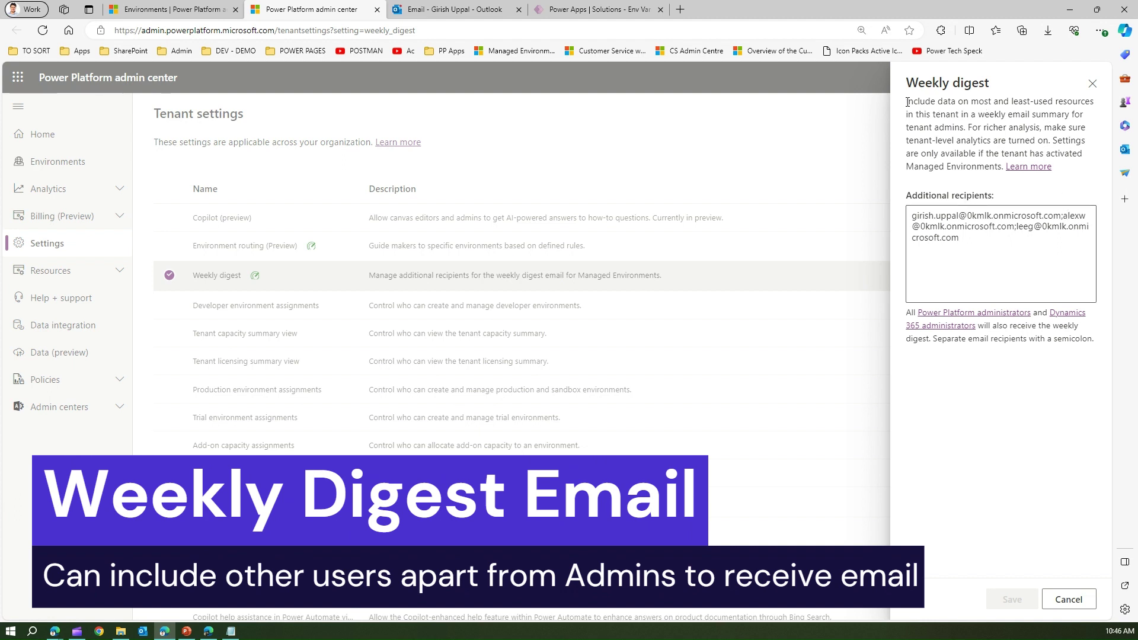
drag(906, 101, 1016, 142)
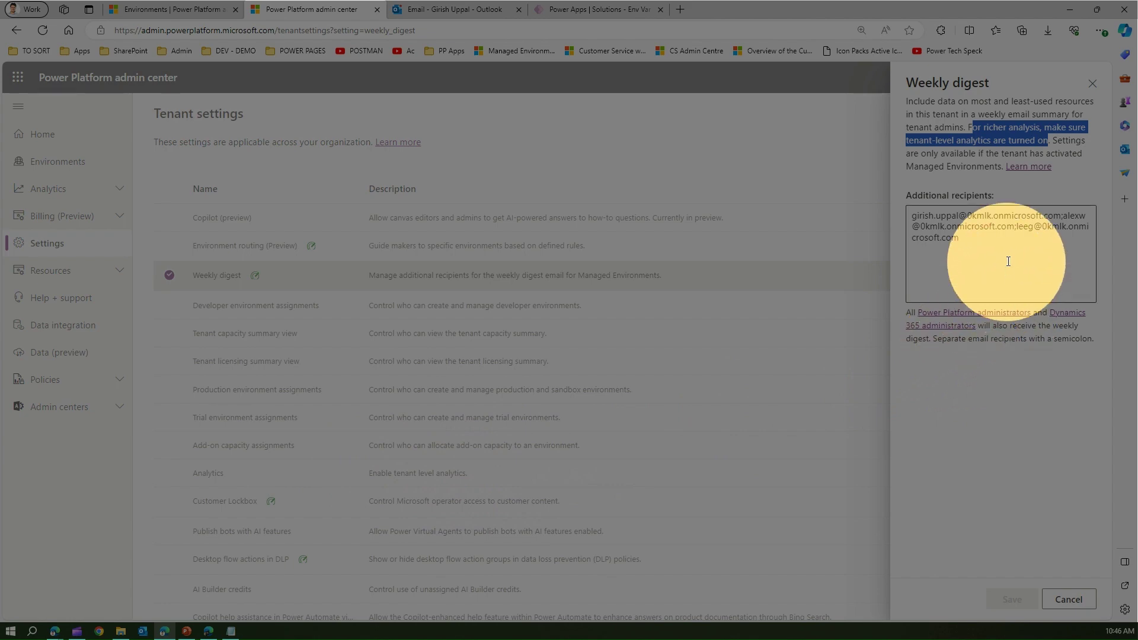
click(1059, 153)
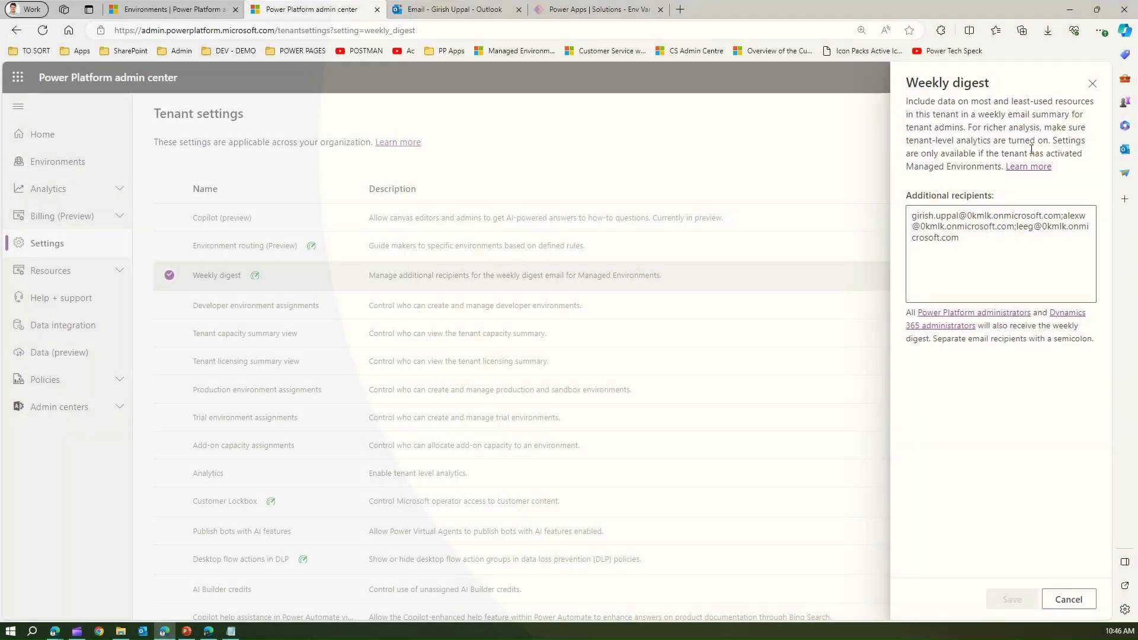
drag(1051, 156, 1014, 169)
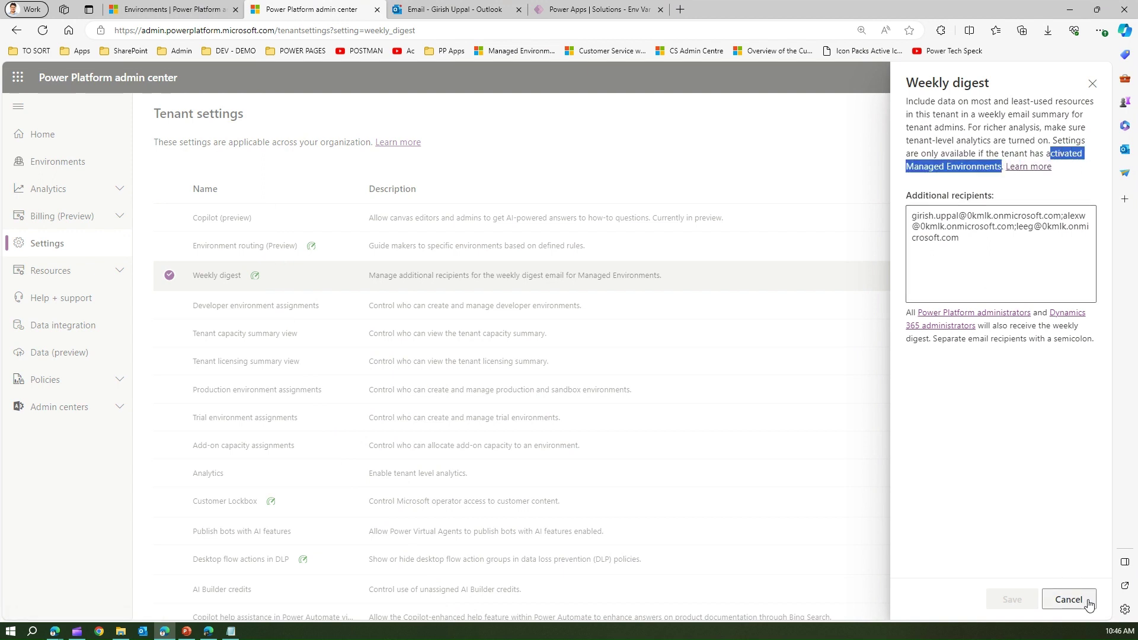
click(1069, 600)
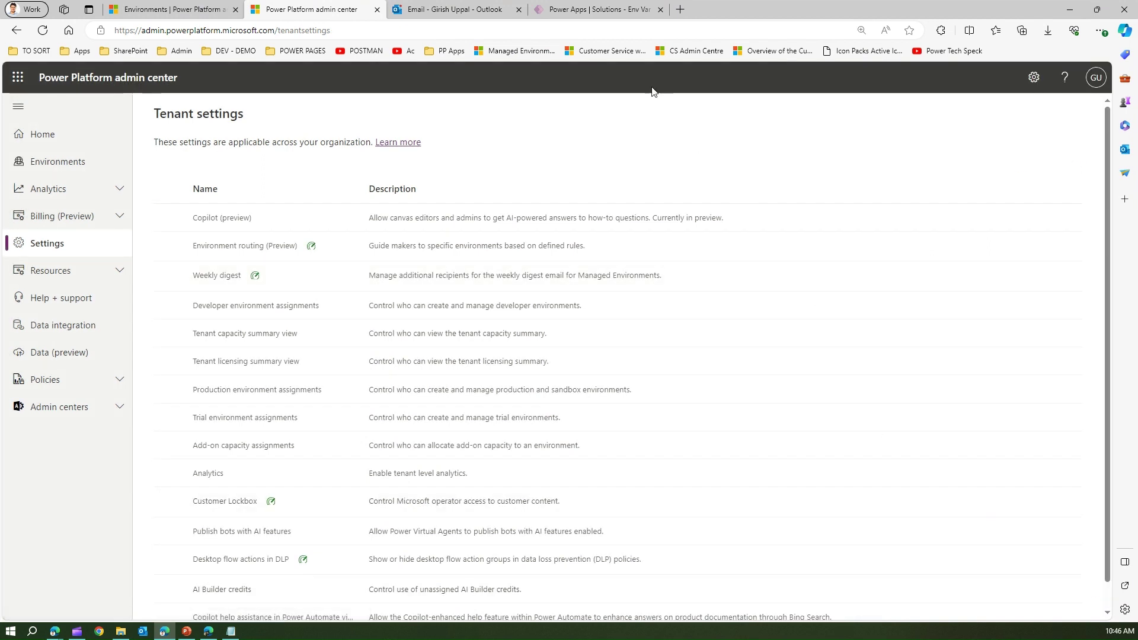
Step: Switch to Outlook, search the mailbox for "digest" and open the Microsoft Power Platform weekly digest email dated 06/11
click(439, 9)
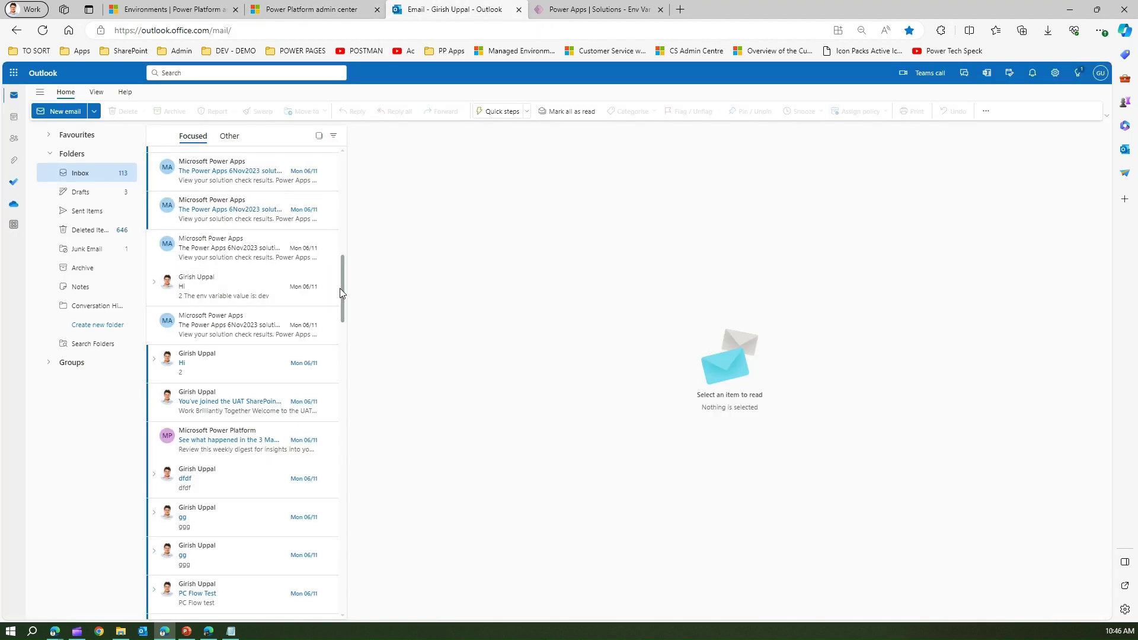
drag(342, 293, 357, 353)
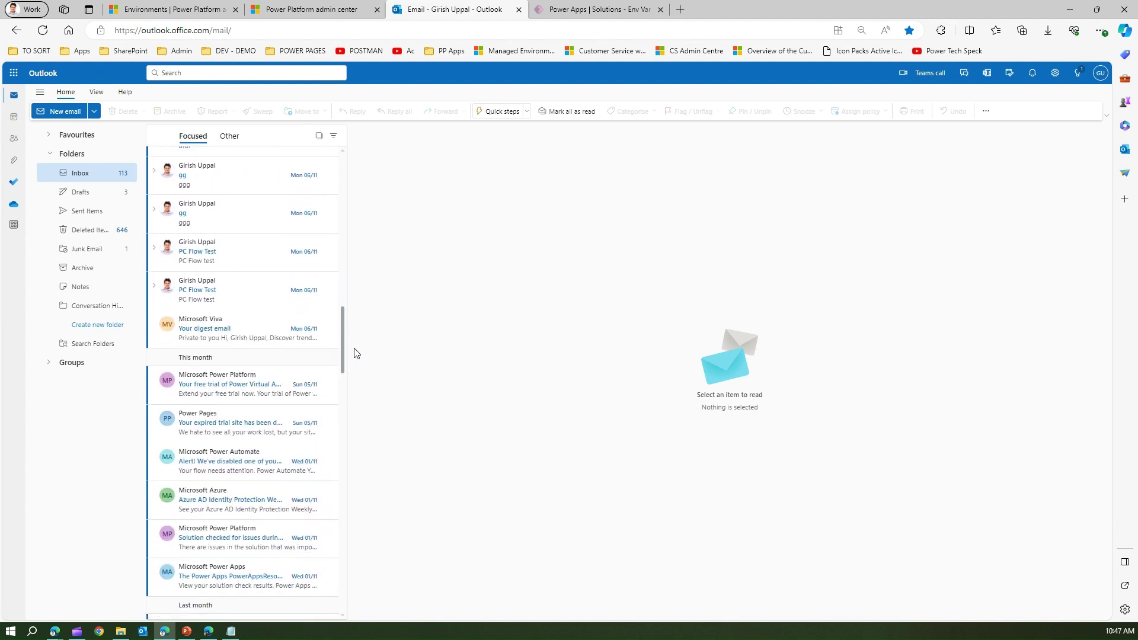
click(199, 72)
text(digest)
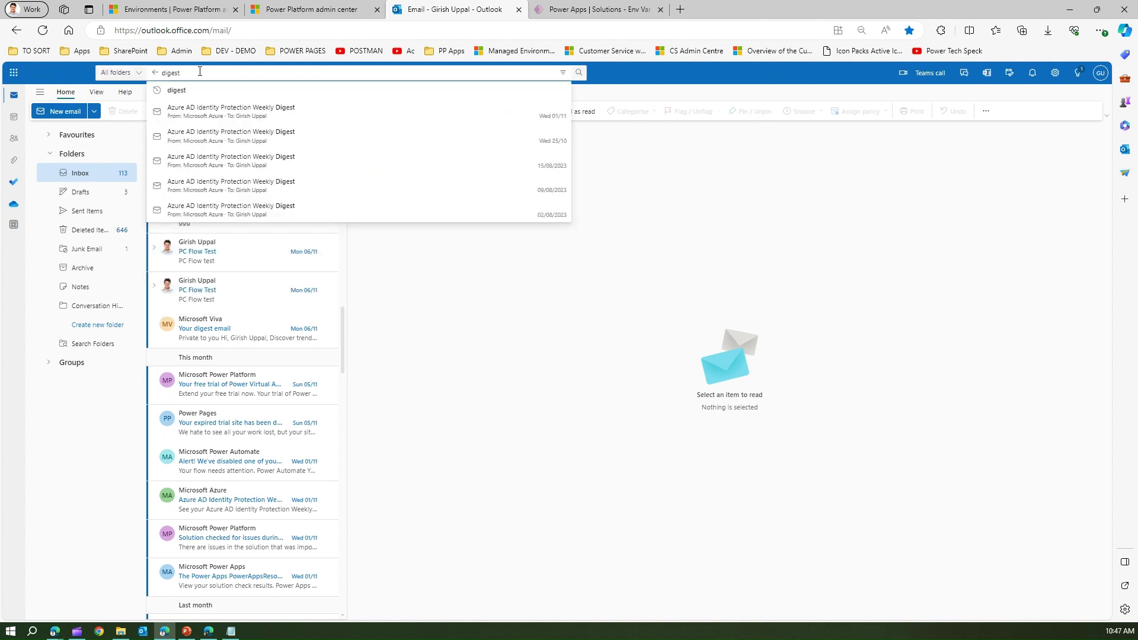
key(Return)
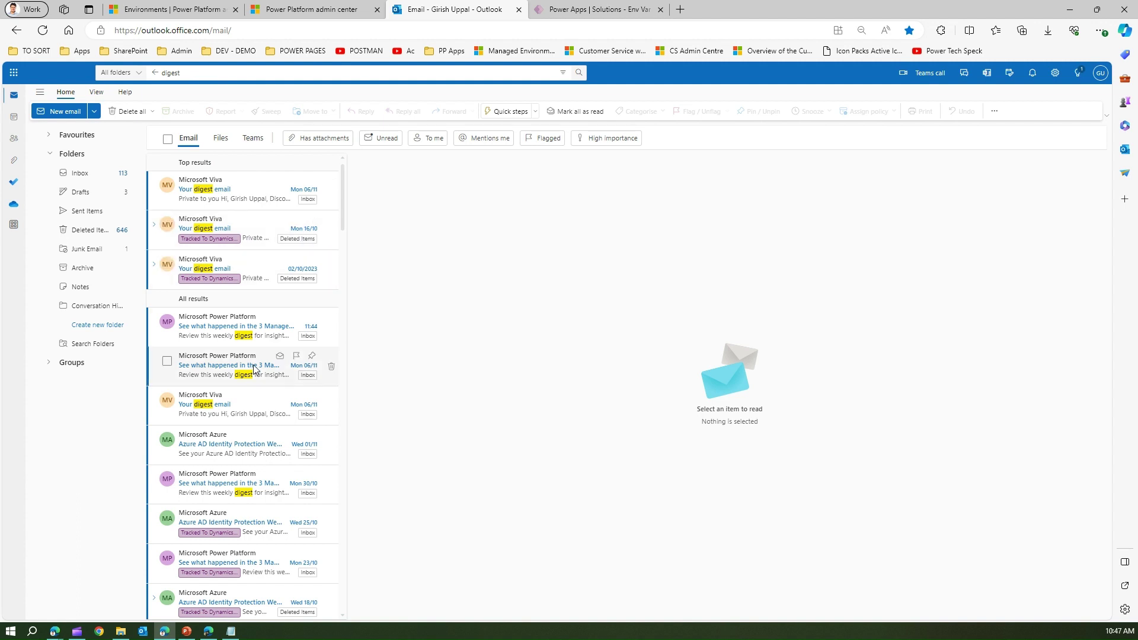
click(212, 367)
Step: Examine the digest email's subject, its monthly activity figures and the apps listed under "Consider cleaning these up"
drag(360, 164, 586, 167)
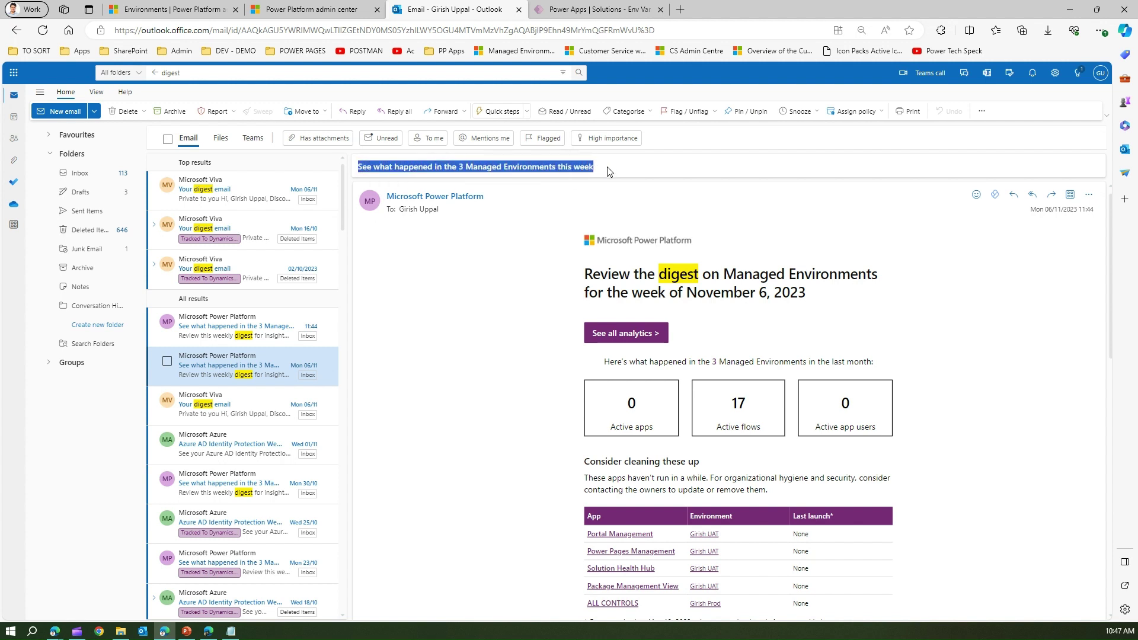
click(601, 172)
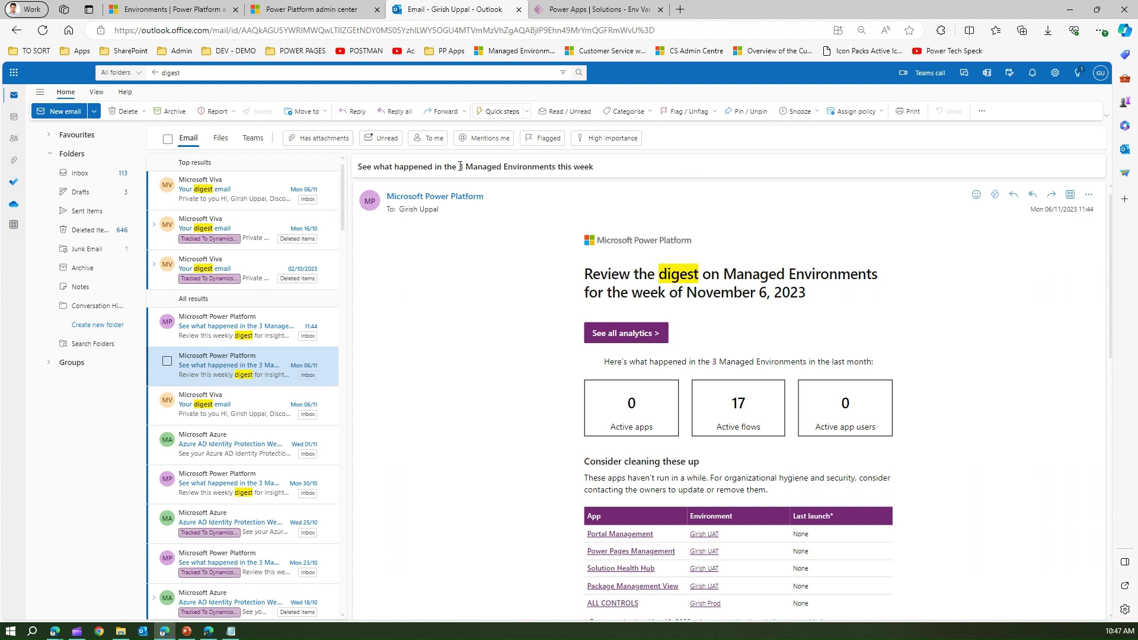
drag(497, 166, 566, 162)
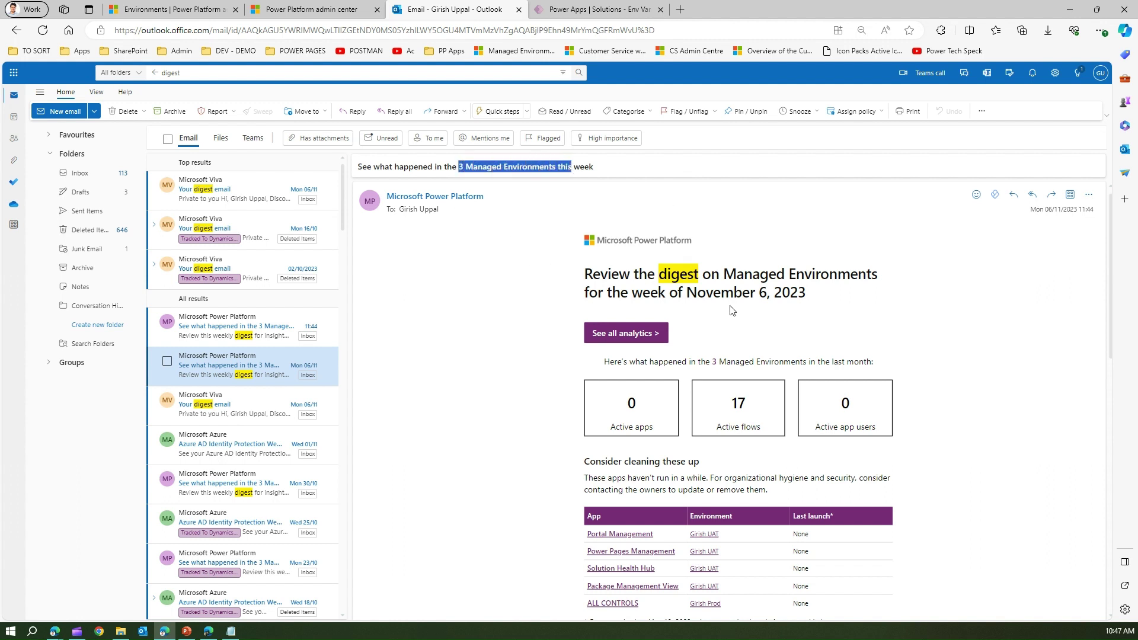
click(482, 253)
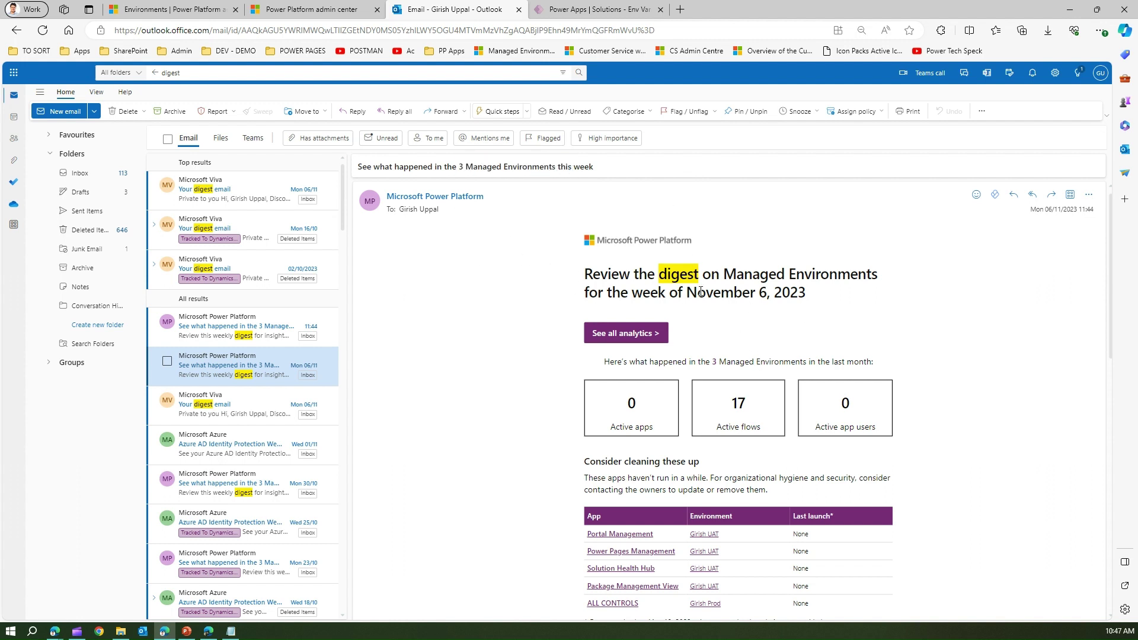
drag(1110, 238, 1112, 276)
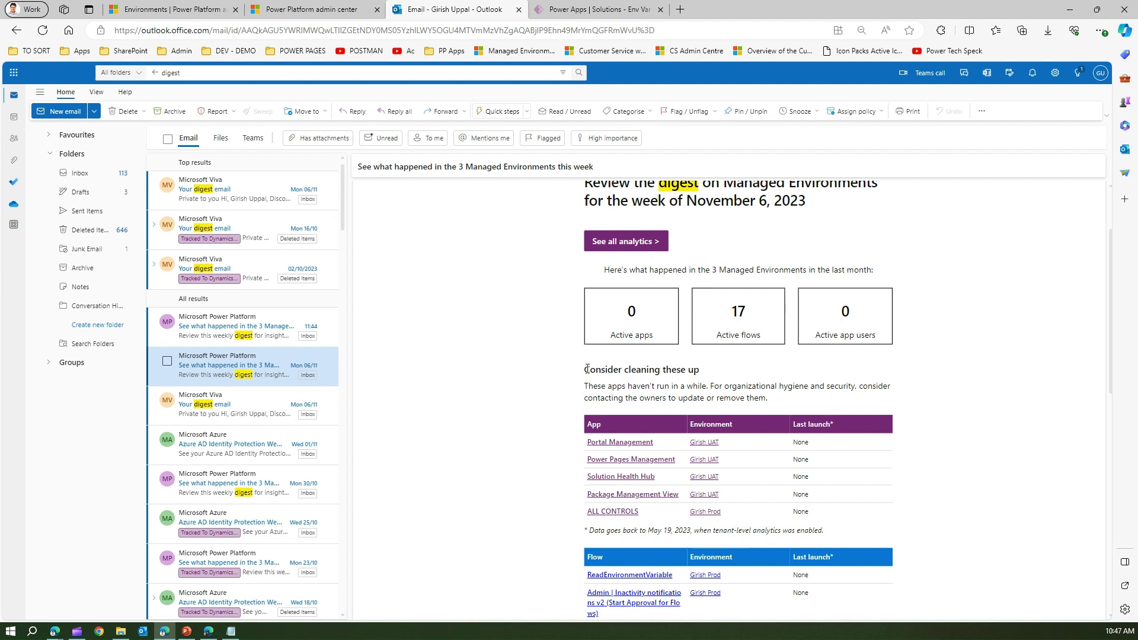
drag(586, 370, 699, 370)
click(1096, 297)
drag(1111, 299, 1116, 347)
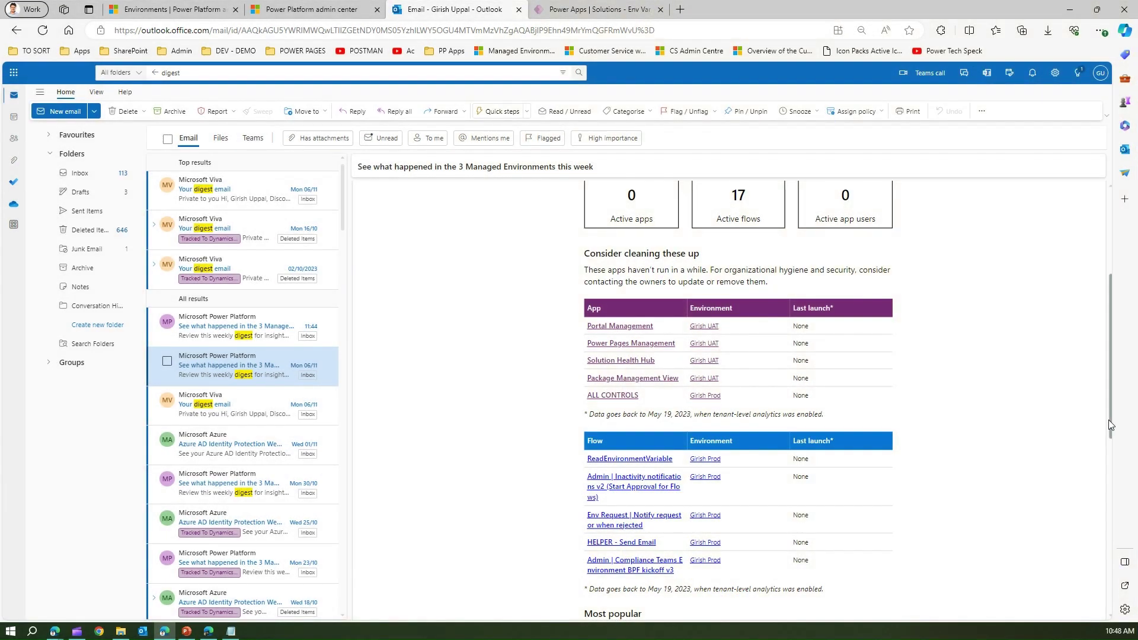
Step: Examine the unused flows, the "Most popular" flows and the closing links of the weekly digest email
drag(1109, 421, 1112, 491)
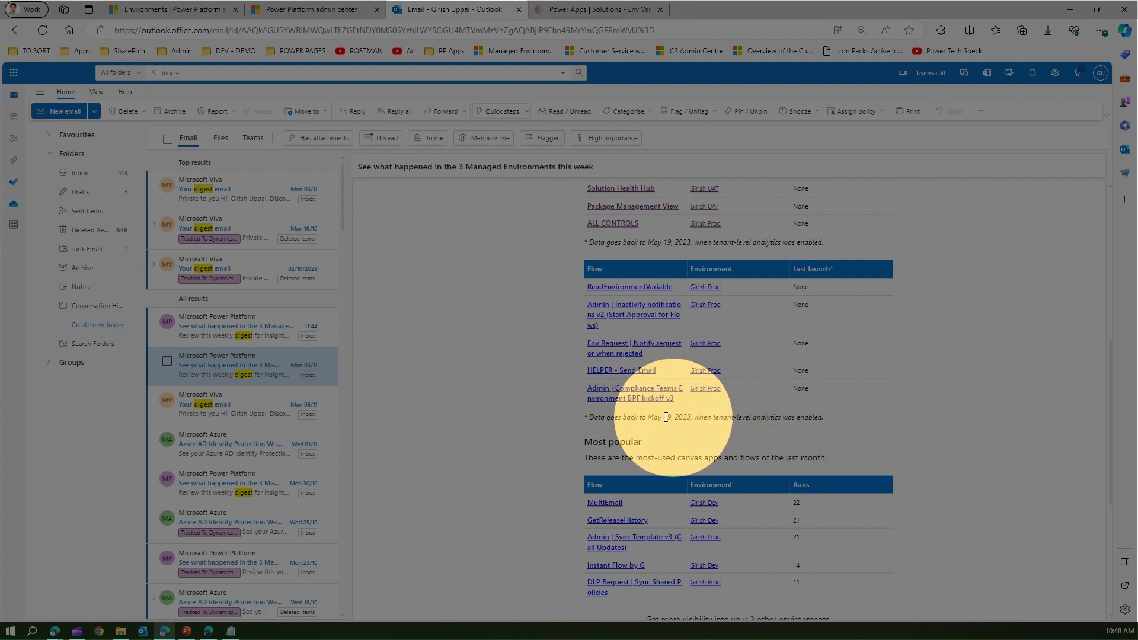
drag(649, 419, 674, 418)
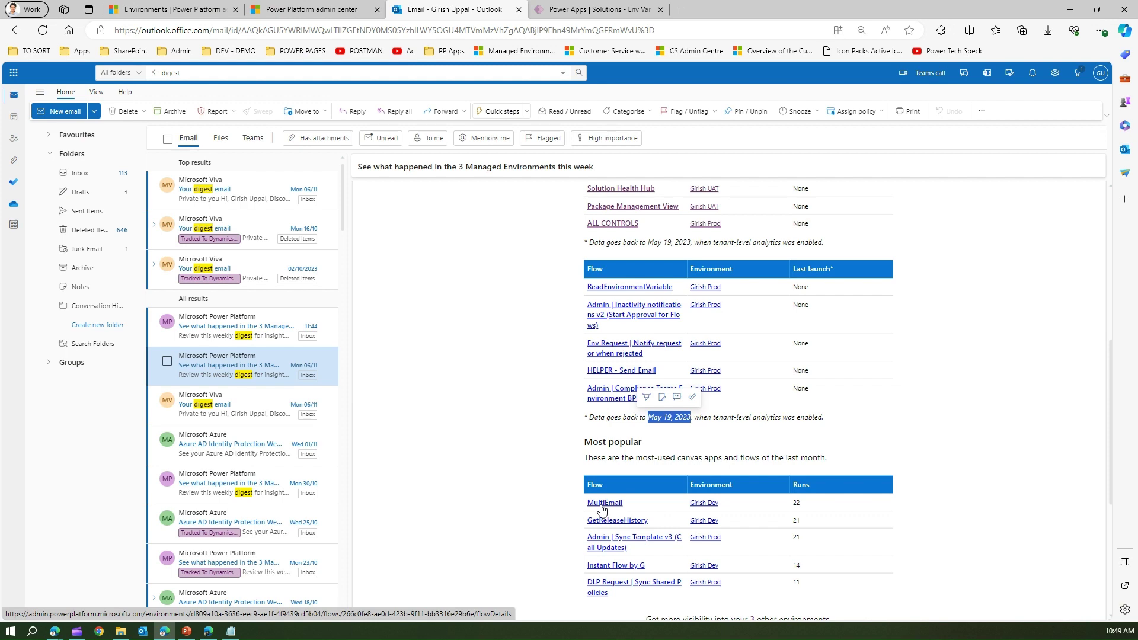
key(ctrl)
key(ctrl)
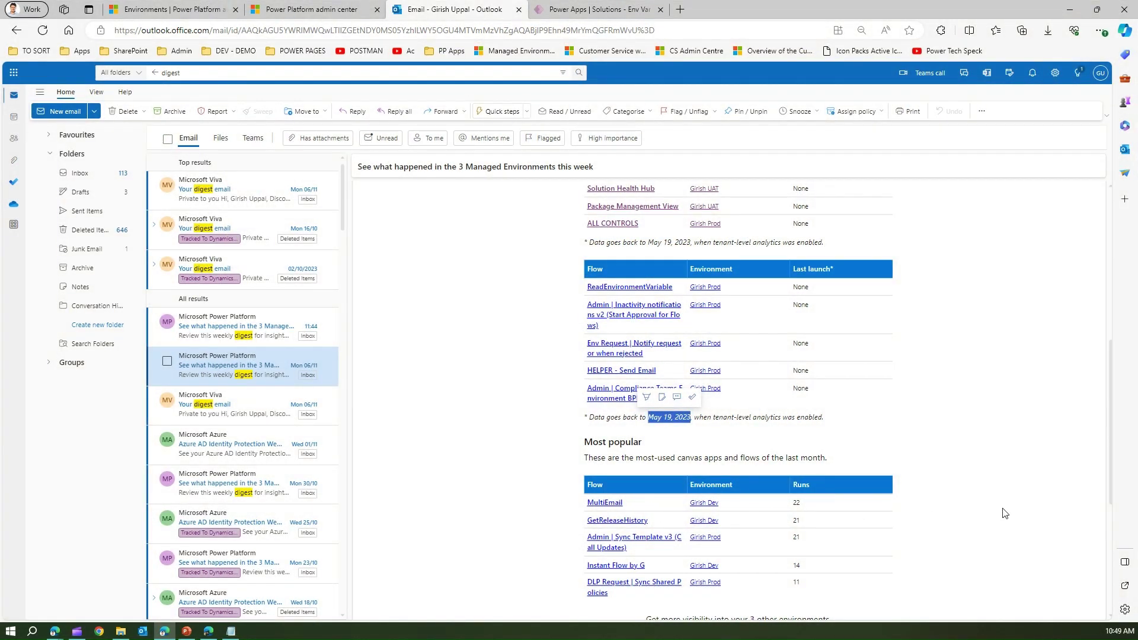
drag(1110, 481, 1116, 574)
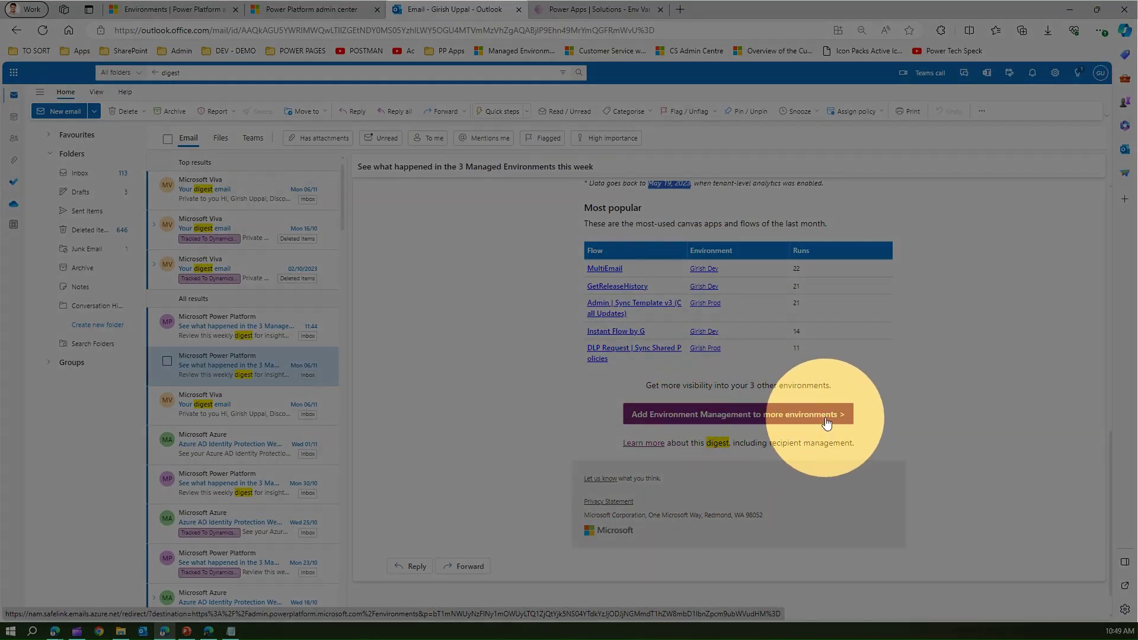
click(1021, 425)
Step: Open all analytics from the digest email and filter the Power Apps report to the giri-dev environment, keeping the Last 28 Days period
drag(1109, 453, 1120, 218)
click(642, 337)
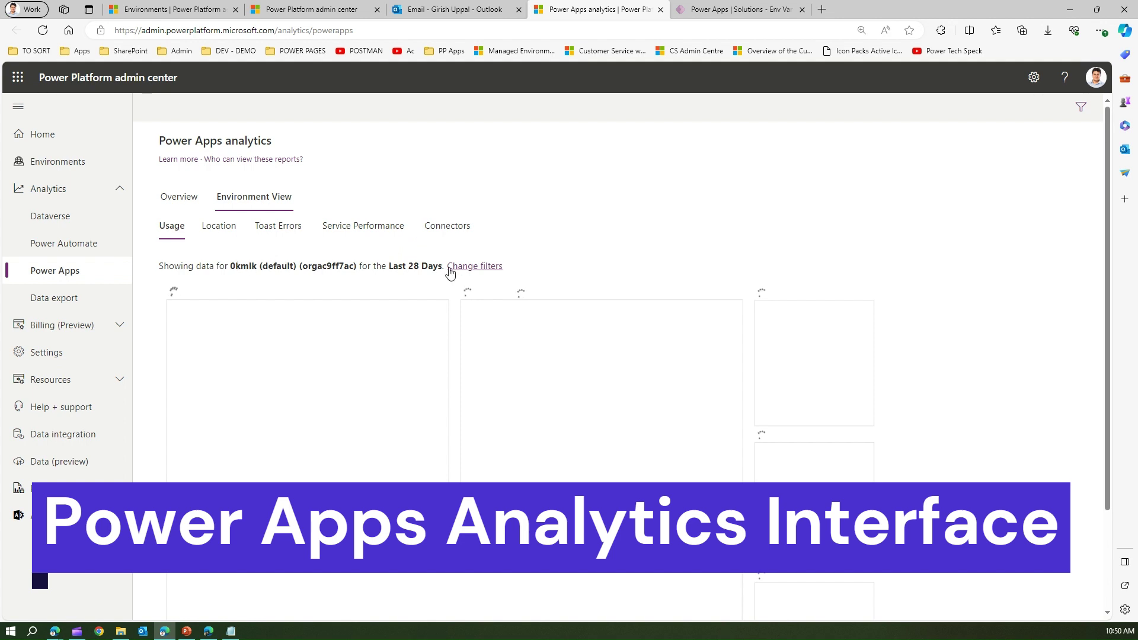
click(492, 266)
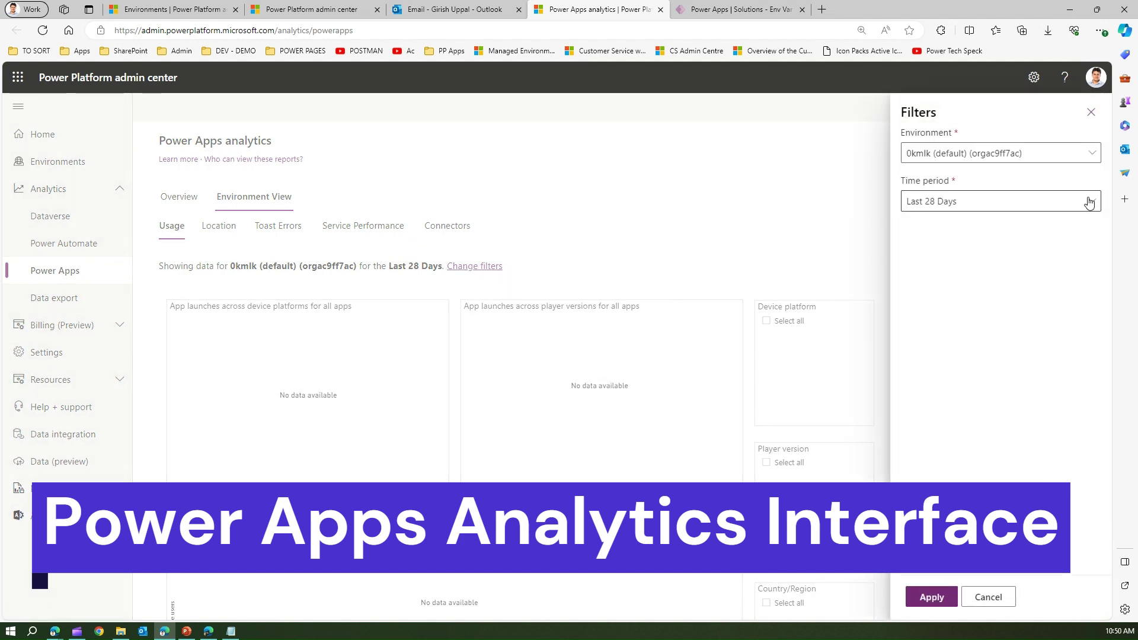
click(1008, 153)
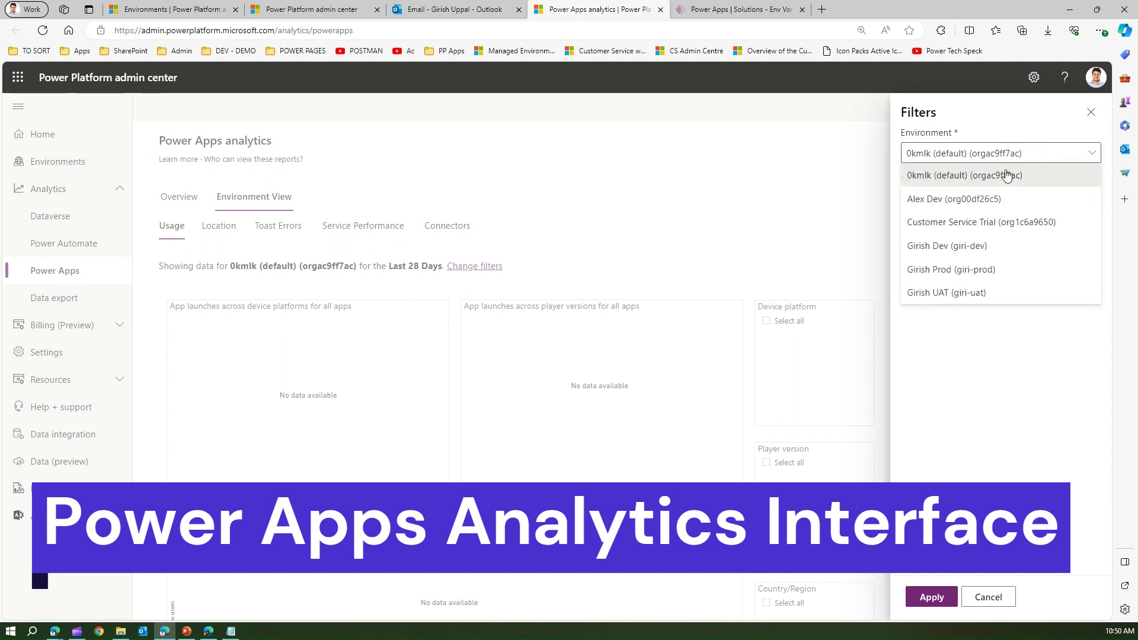
click(970, 247)
click(966, 203)
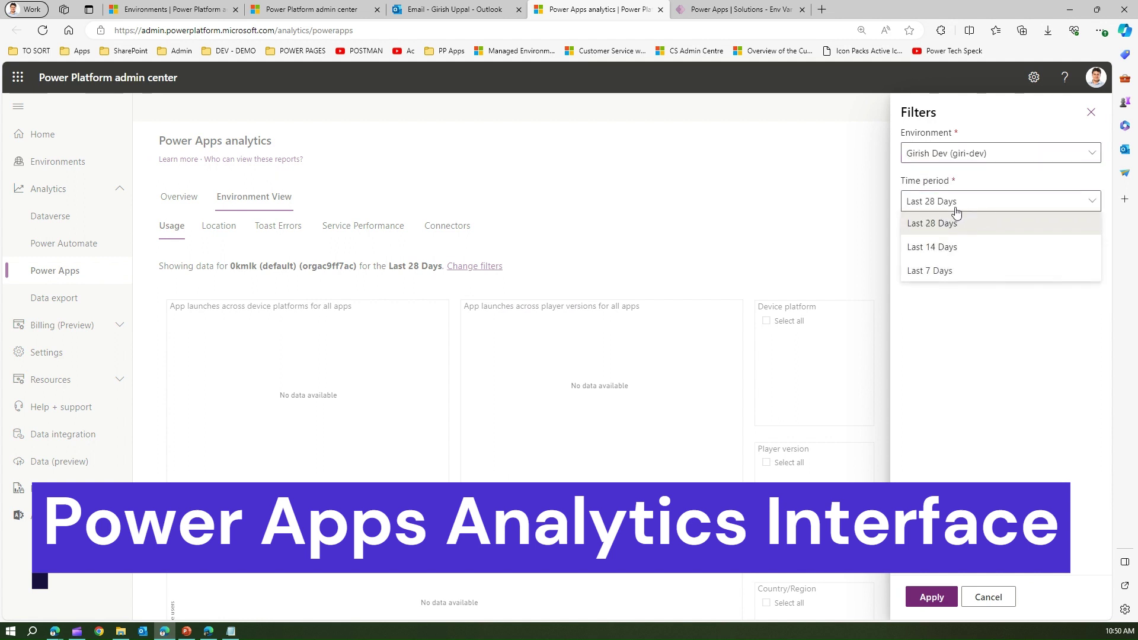
click(988, 323)
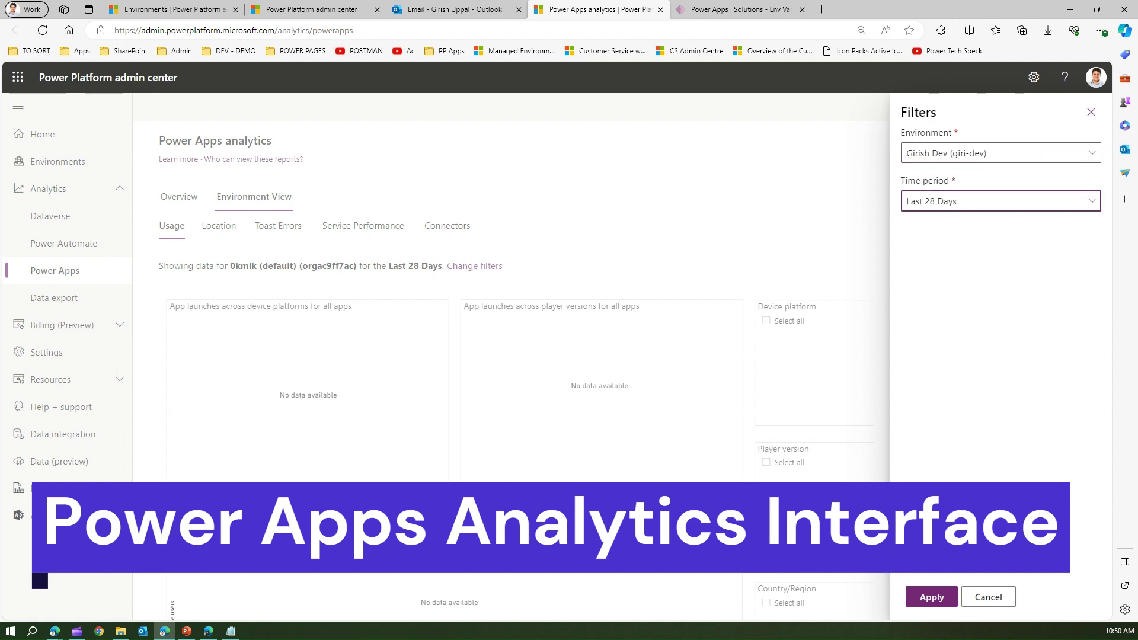
click(930, 596)
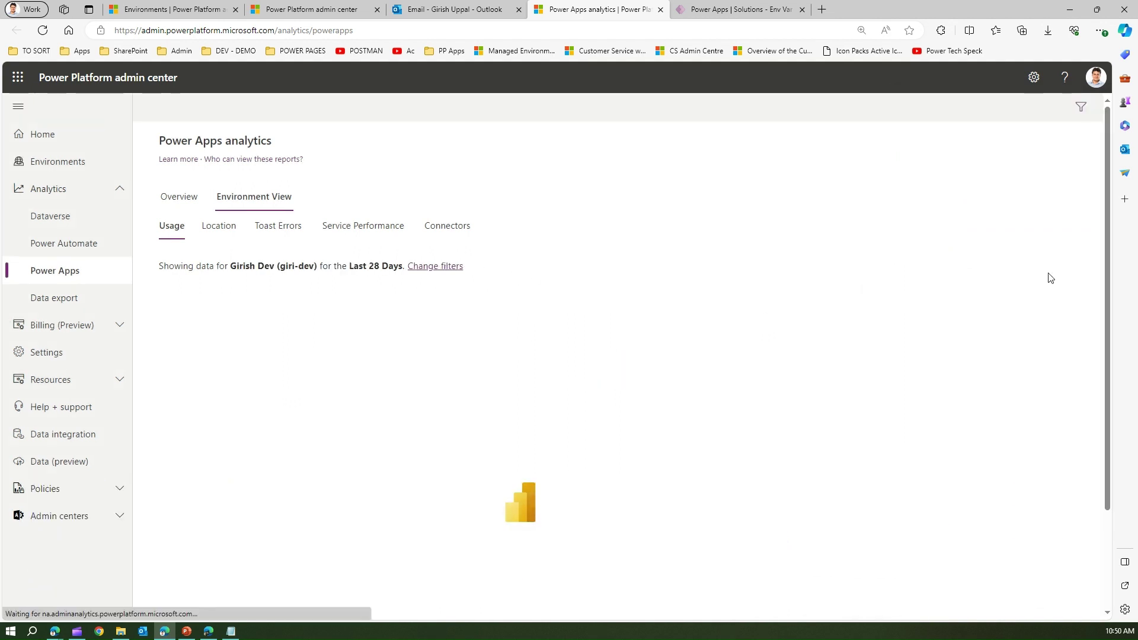
Step: Look through the Power Apps Usage charts for the giri-dev environment and open the Location report
drag(1110, 269, 1110, 306)
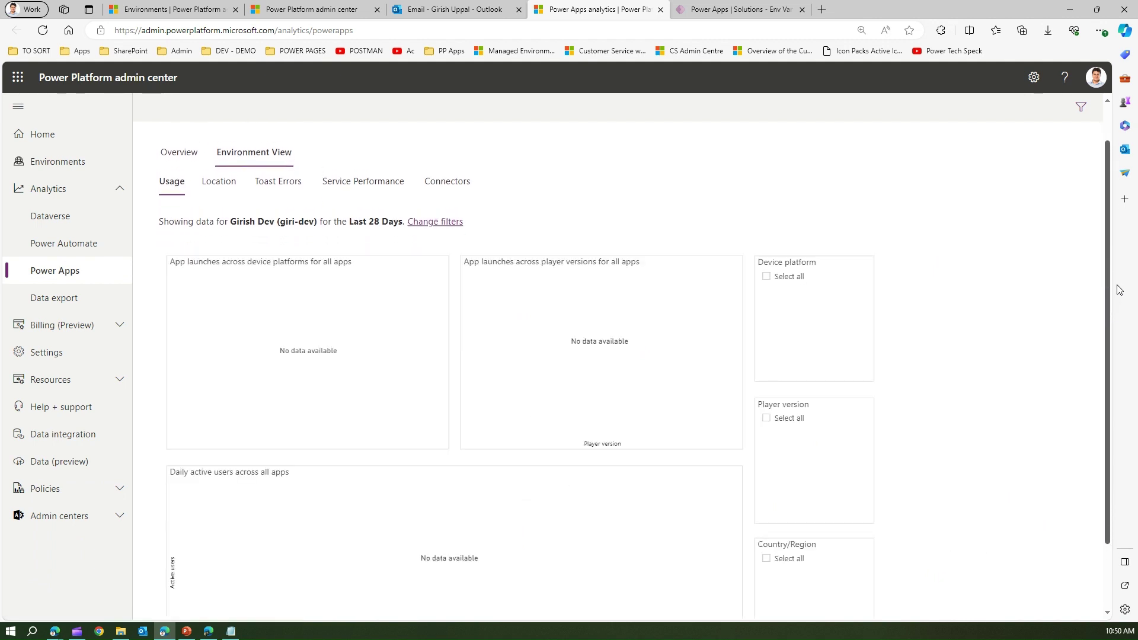
mouse_move(1108, 284)
mouse_down()
mouse_move(1111, 335)
mouse_move(1113, 274)
mouse_up()
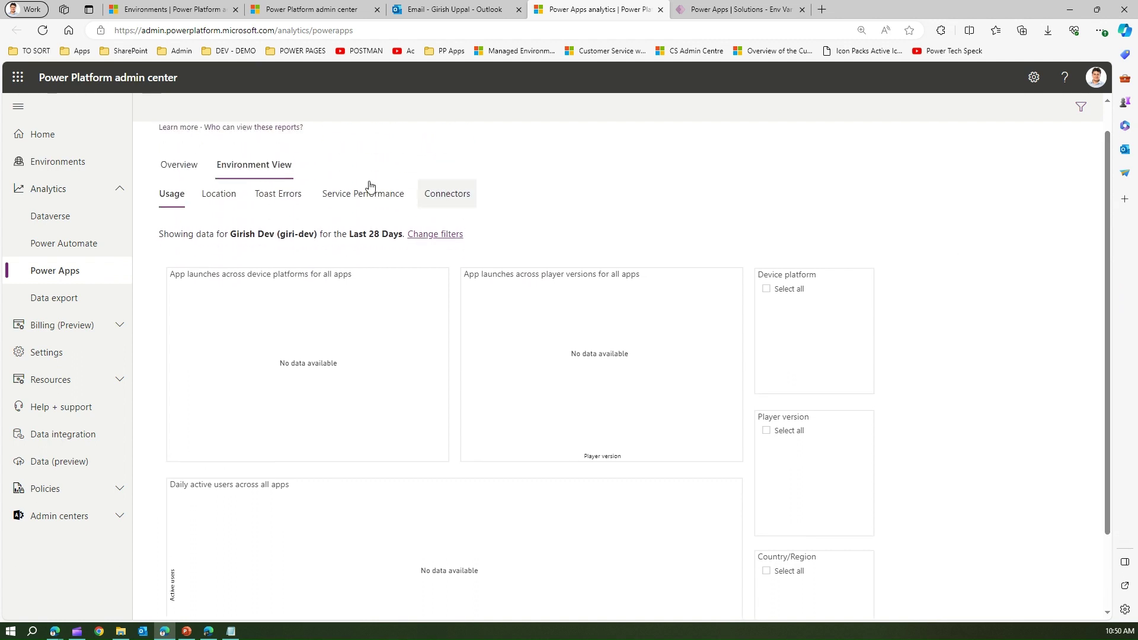
click(223, 197)
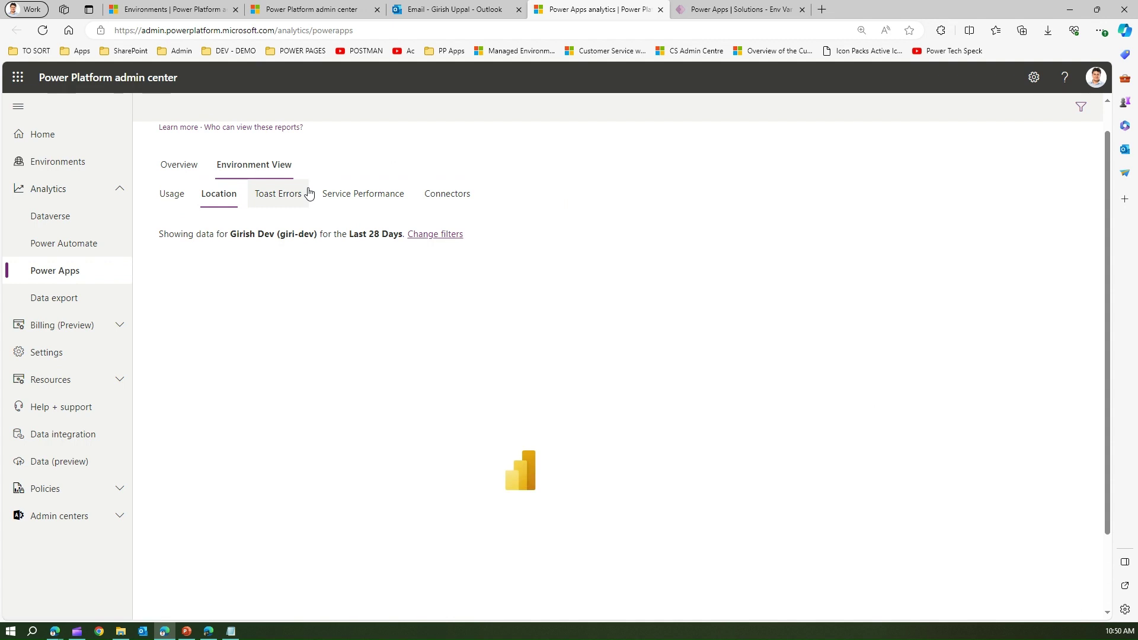
Step: Open the Power Automate analytics and filter the environment view to giri-dev
click(87, 245)
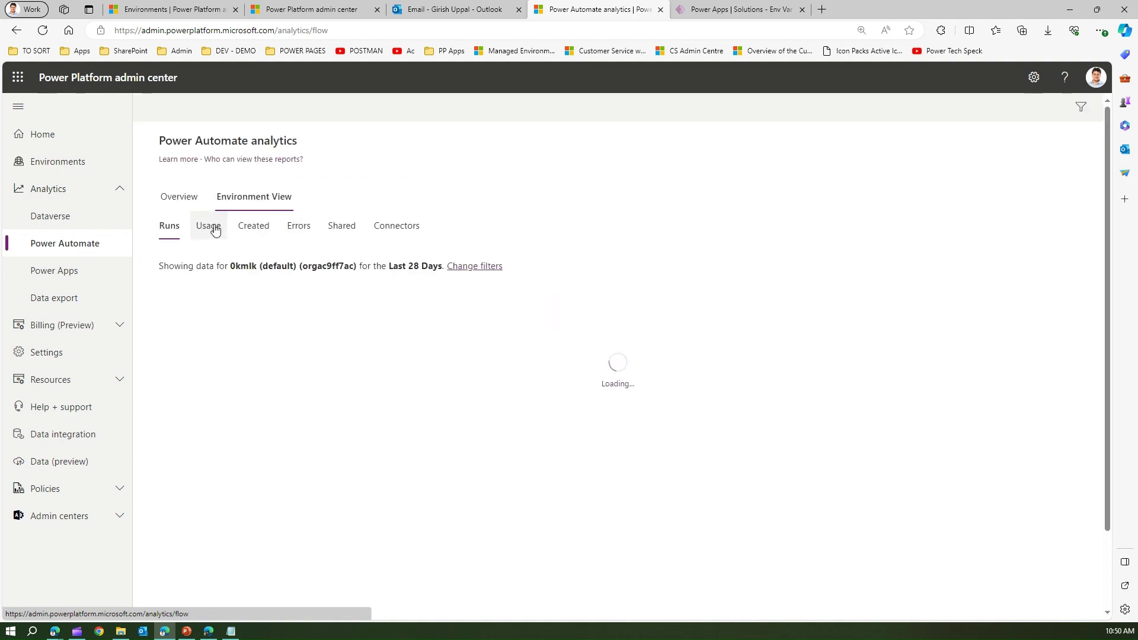
click(469, 268)
click(937, 153)
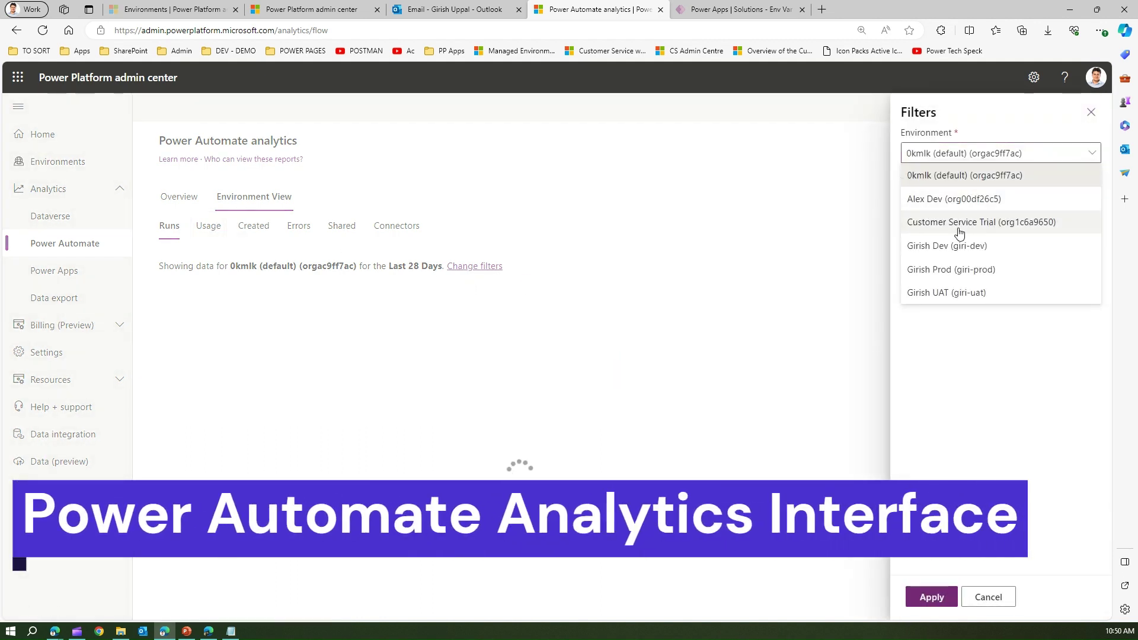
click(954, 248)
click(930, 598)
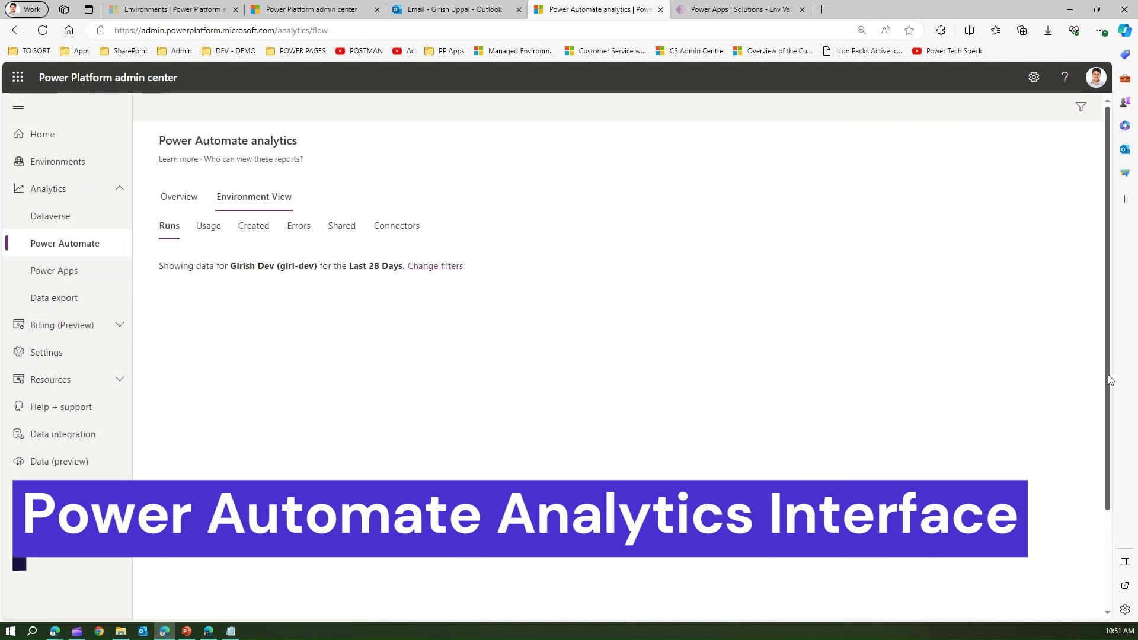
Step: Review the cloud and desktop flow run reports, and examine the Usage report's cloud flows in use and trend chart
drag(1105, 379, 1136, 358)
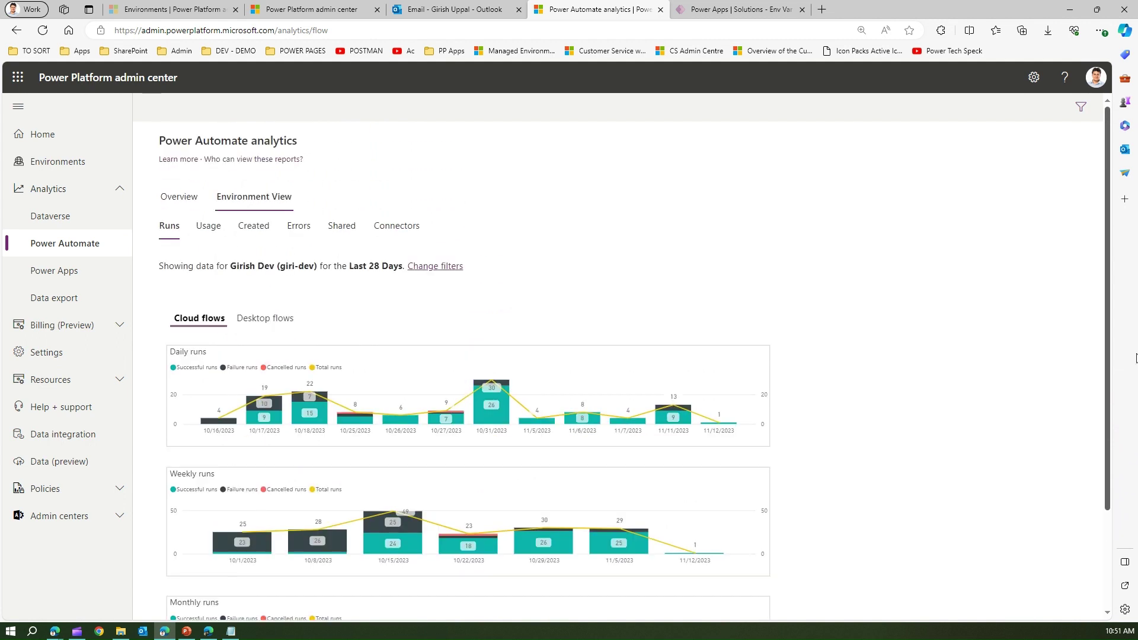
click(267, 319)
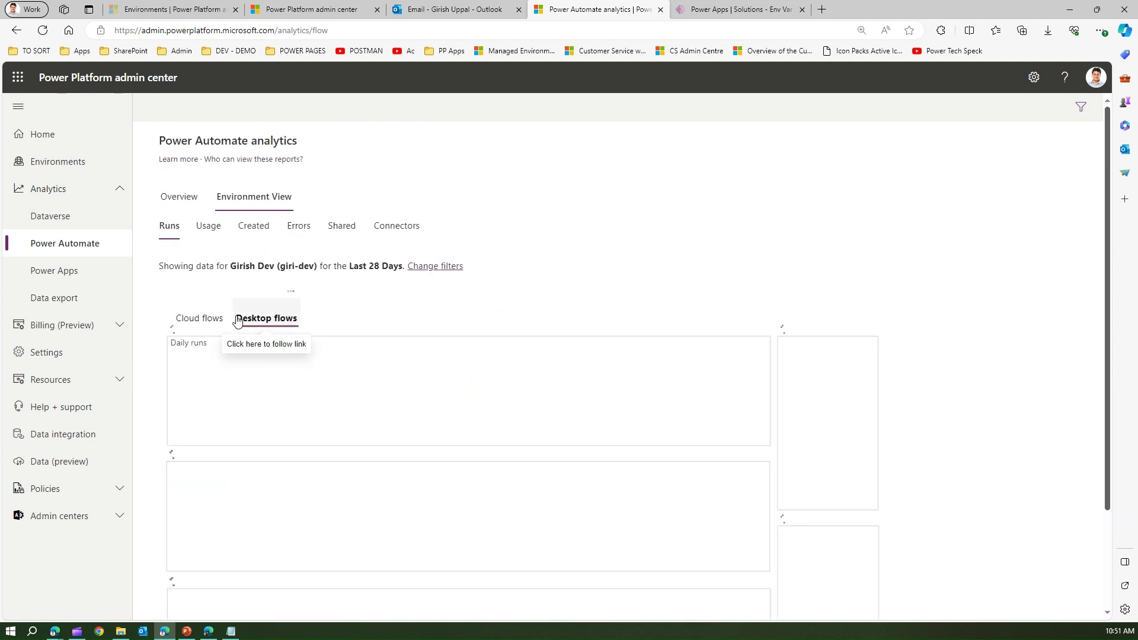
click(210, 226)
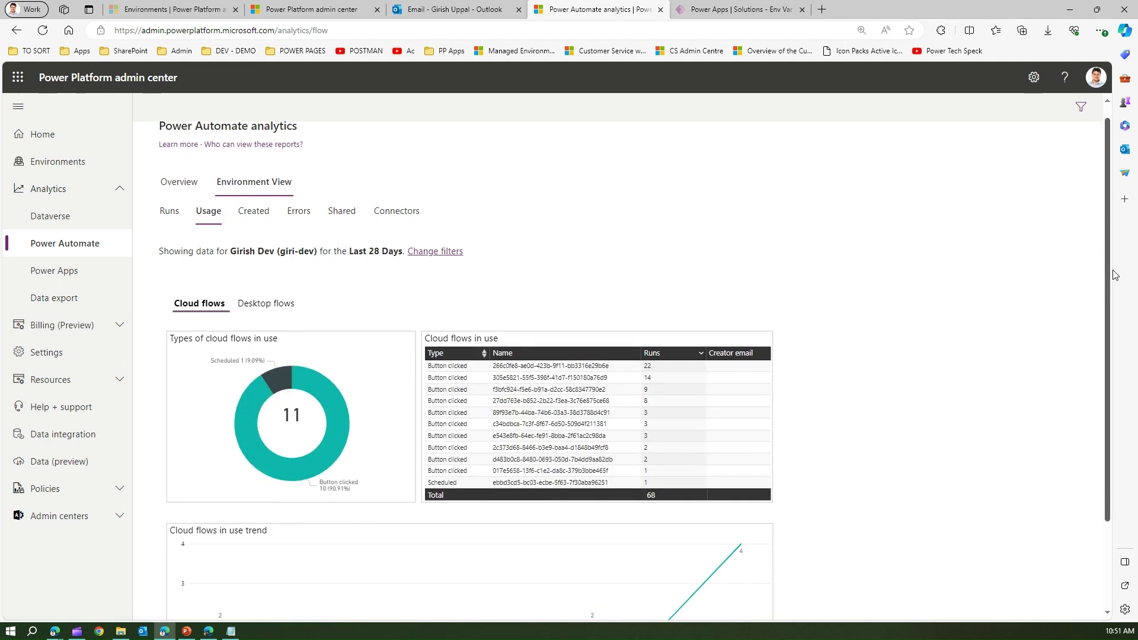
scroll(1112, 269, down, 1)
scroll(1116, 287, down, 3)
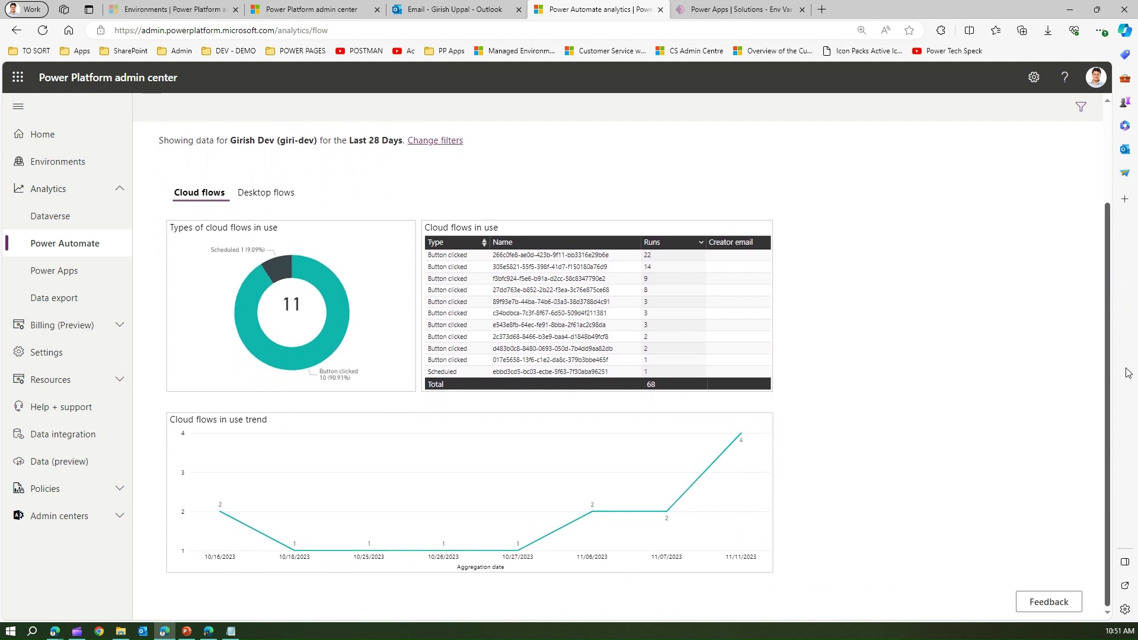
drag(1135, 357, 1134, 328)
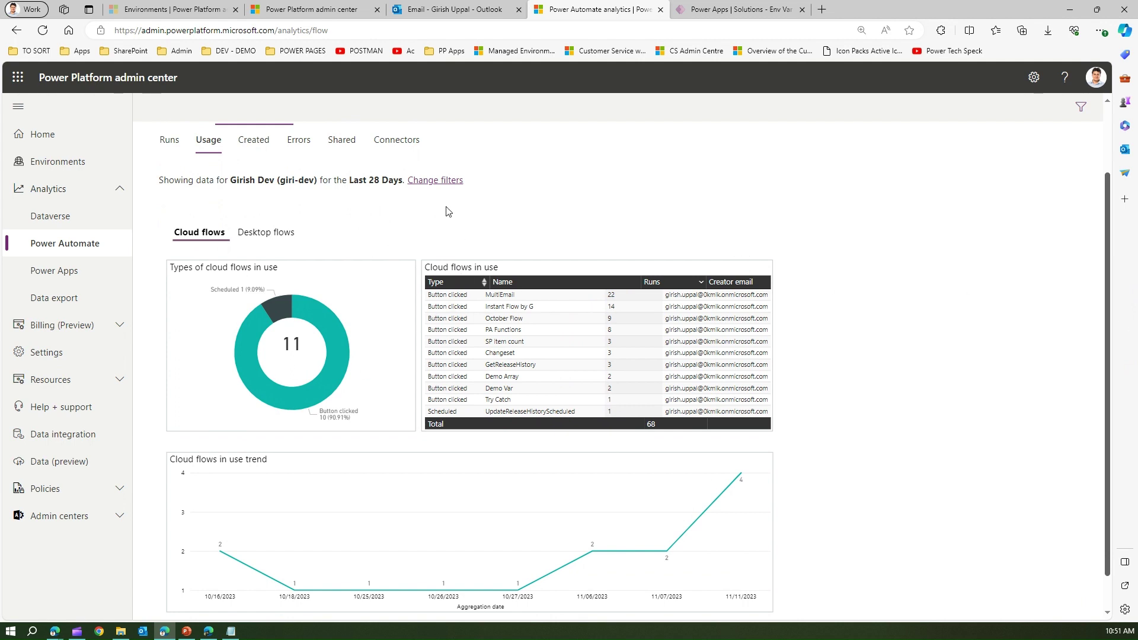
Step: Open the Errors report and examine the cloud flow errors by type and by flow
click(310, 144)
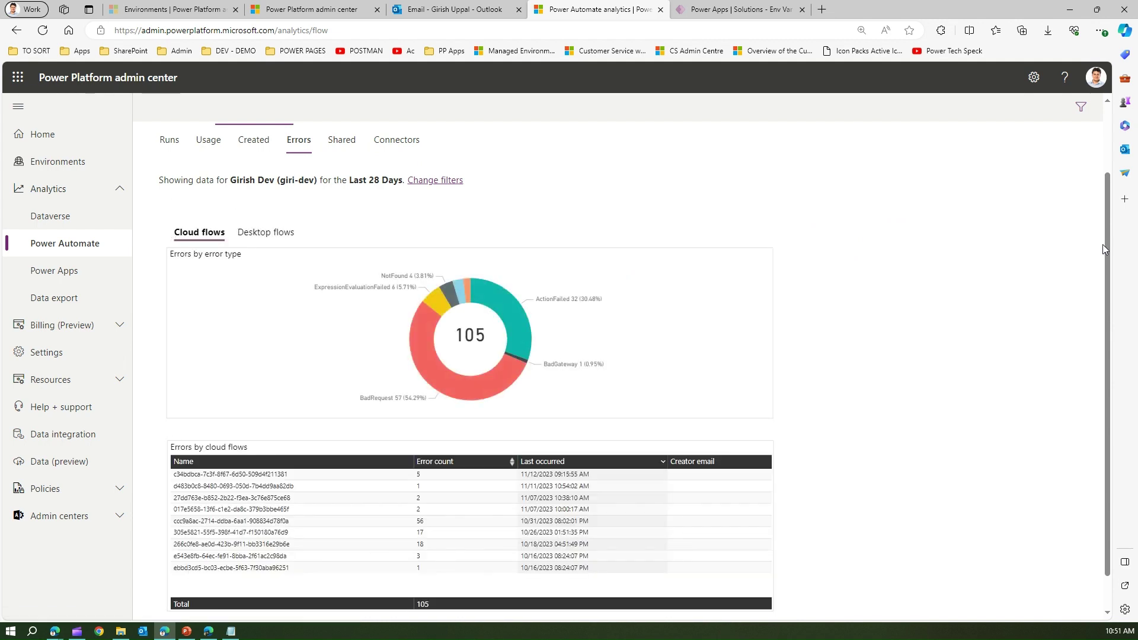
mouse_move(1104, 249)
mouse_down()
mouse_move(1104, 301)
mouse_move(1116, 237)
mouse_up()
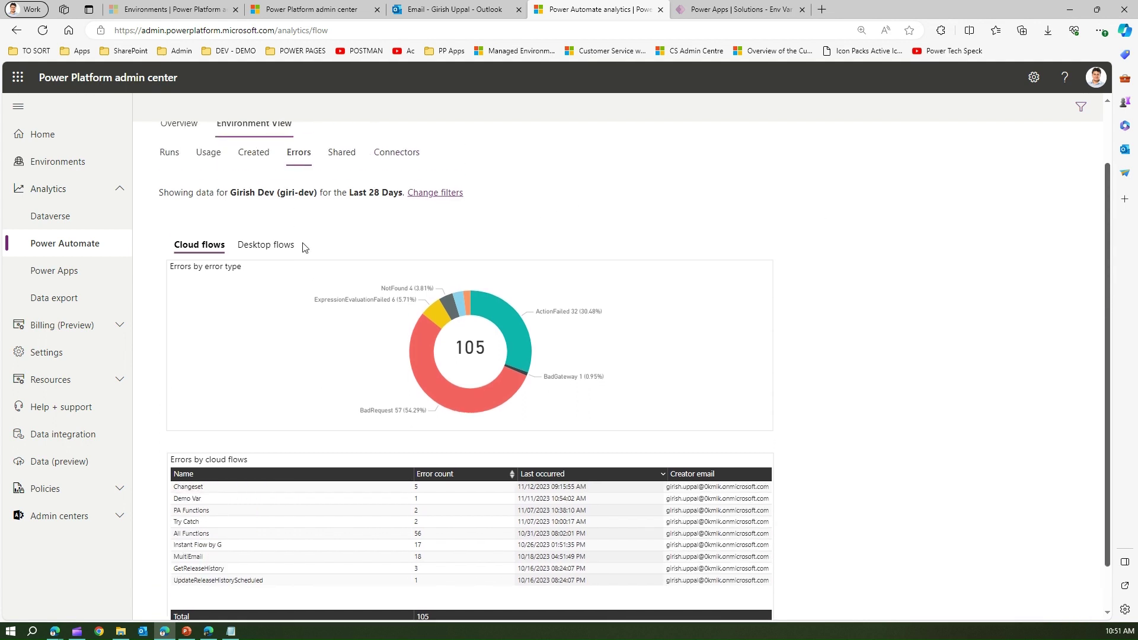